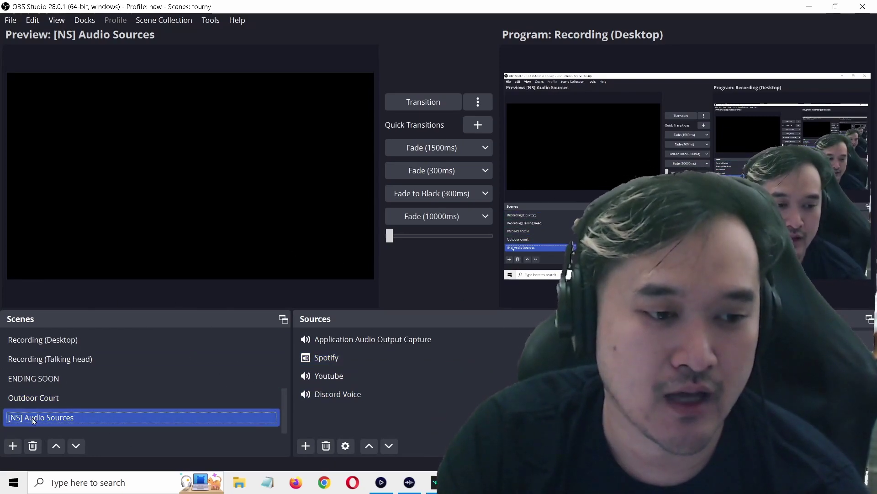
Show the [NS] Audio Sources scene with Application Audio Output Capture, Spotify, Youtube and Discord Voice listed.
left_click_drag(43, 418, 110, 402)
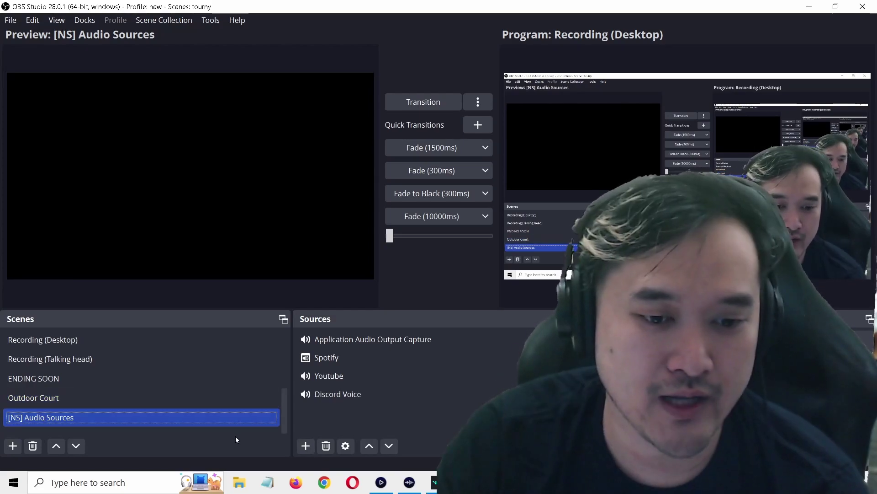
left_click(308, 449)
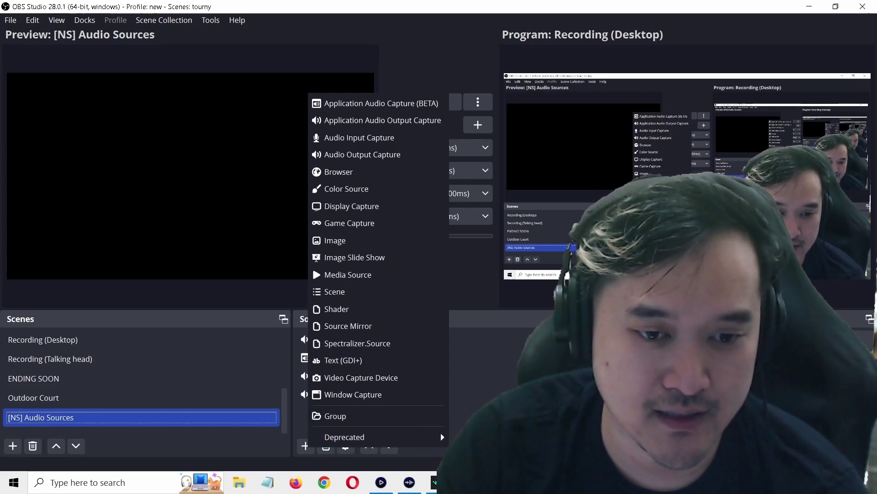
left_click(309, 429)
left_click(305, 445)
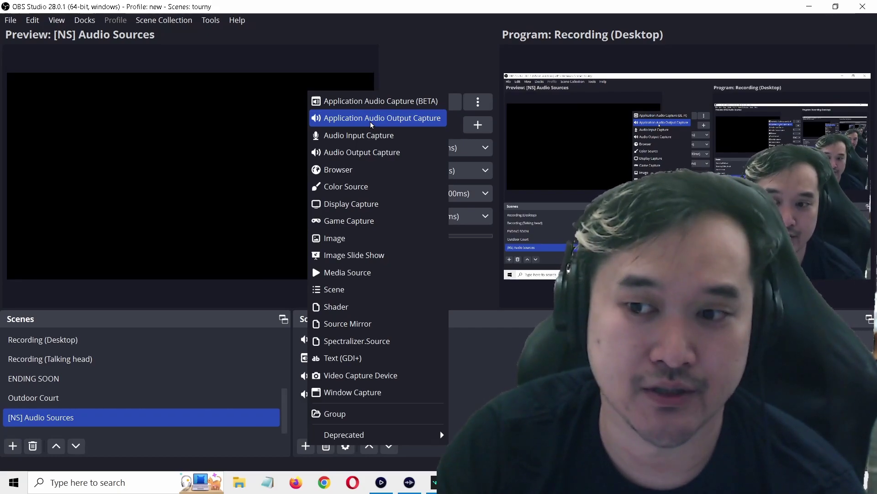
key("Escape")
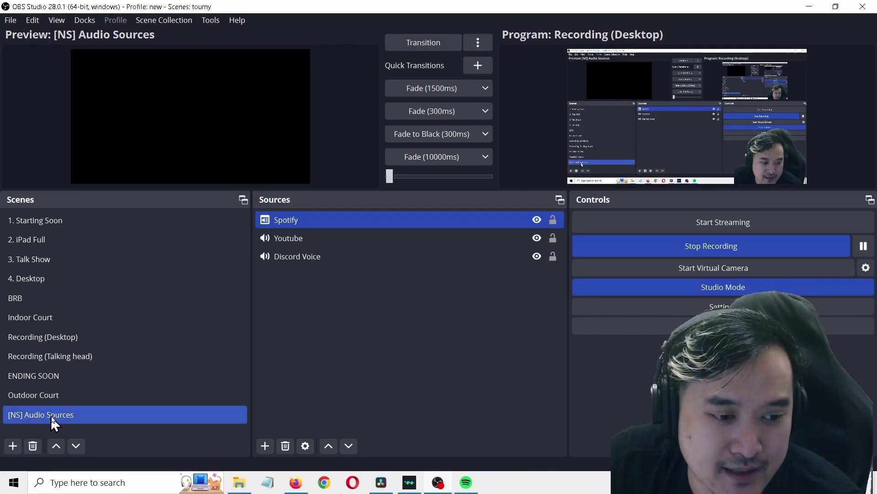
left_click(320, 238, "ctrl")
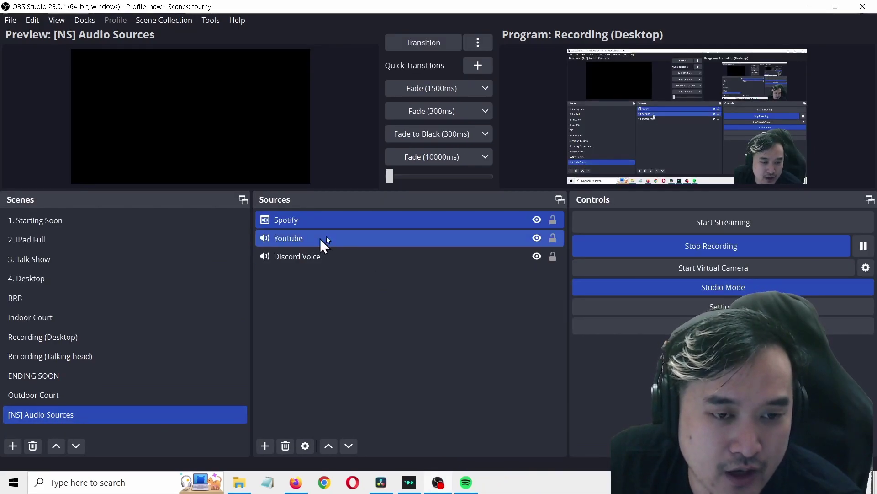
left_click(380, 242, "ctrl")
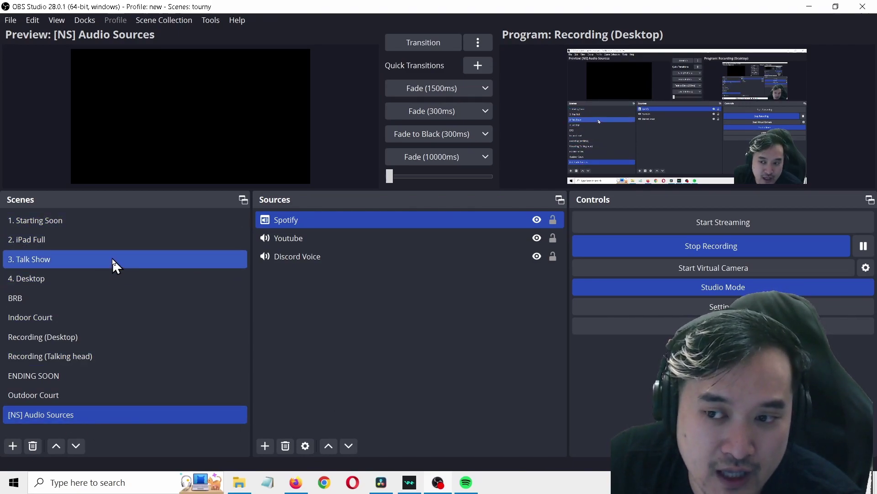
left_click(83, 220)
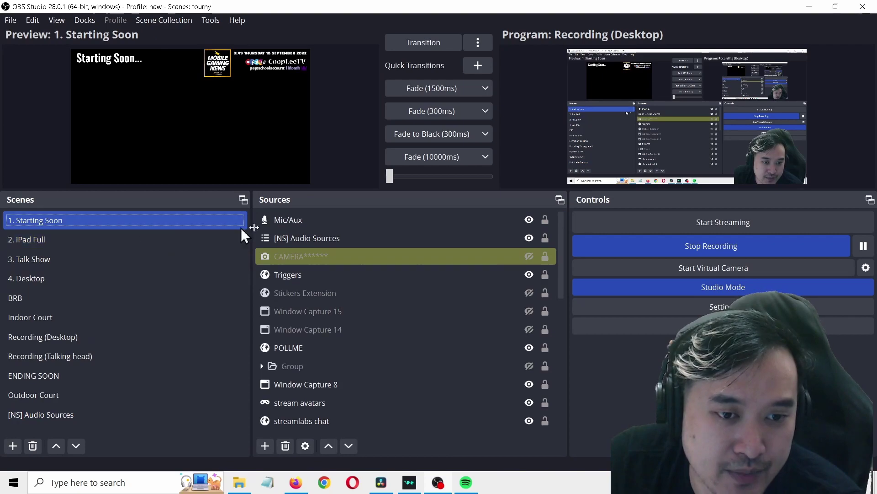
left_click(265, 445)
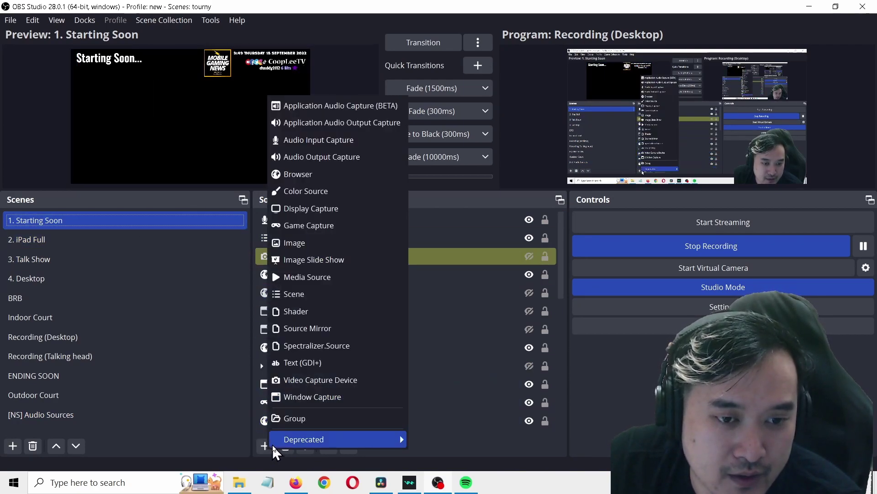
mouse_move(277, 441)
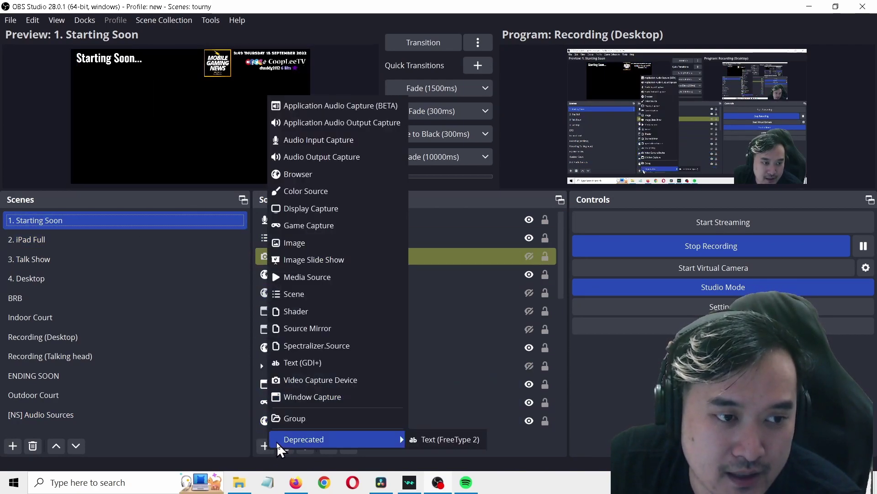
left_click(327, 295)
left_click(409, 217)
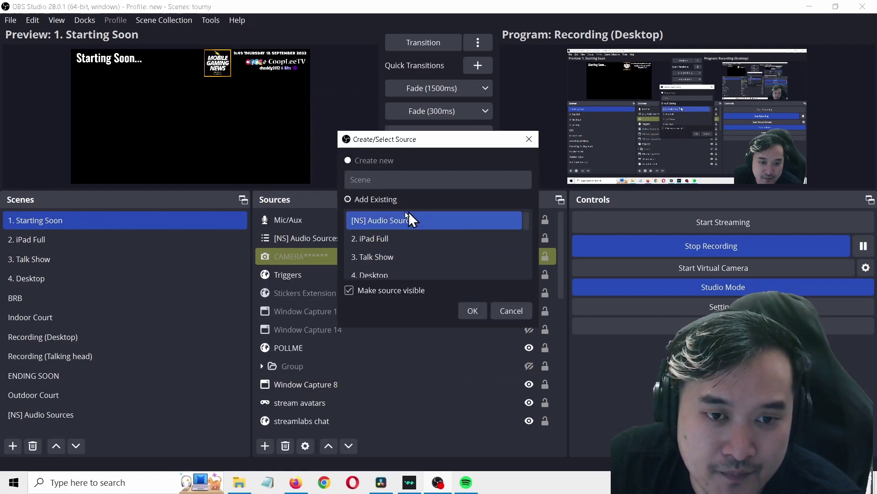
left_click(407, 234)
left_click(410, 224)
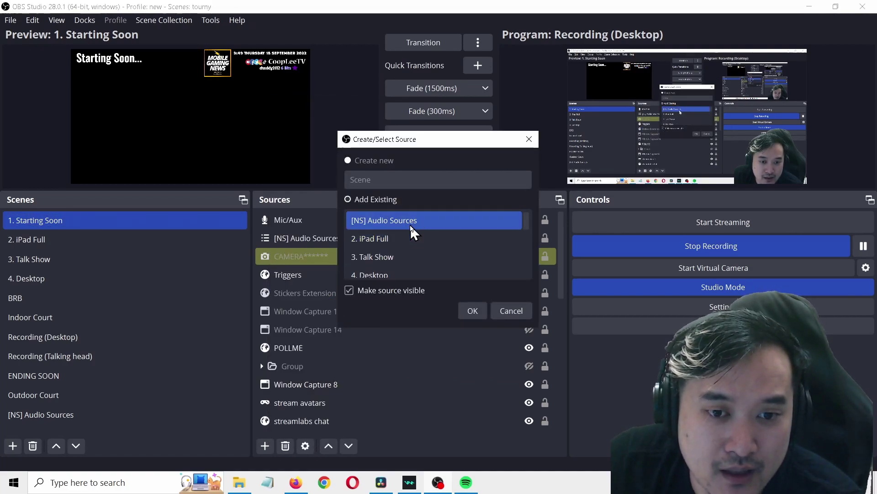
left_click(509, 310)
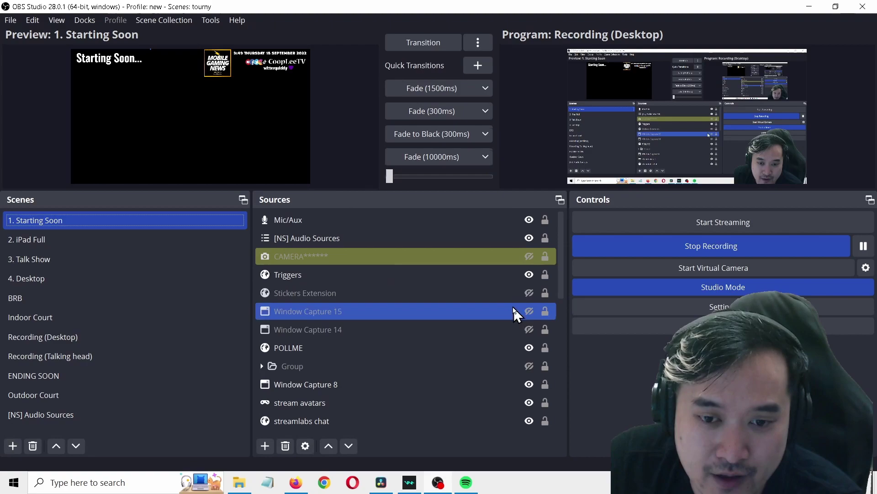
left_click(317, 239)
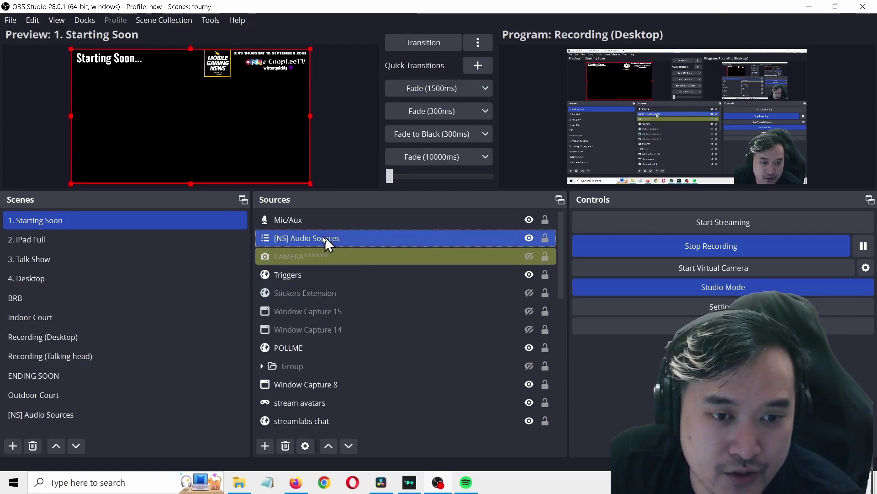
left_click(91, 238)
left_click(95, 258)
left_click(101, 279)
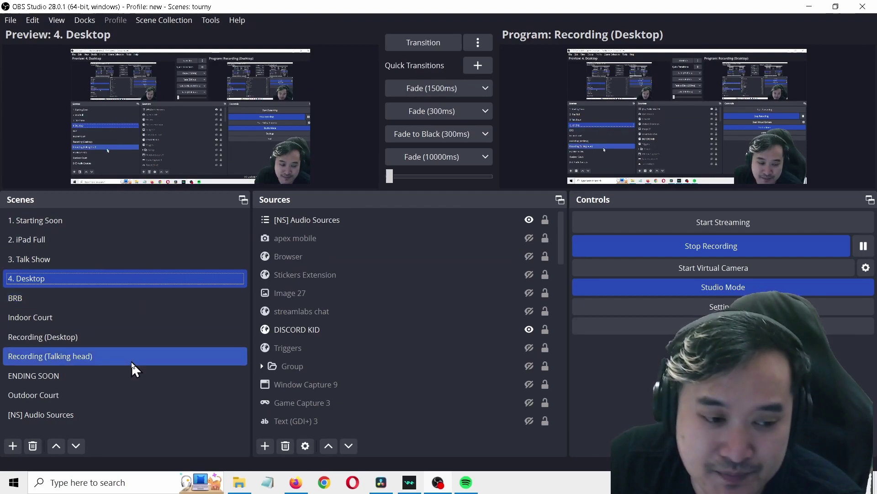
left_click(110, 416)
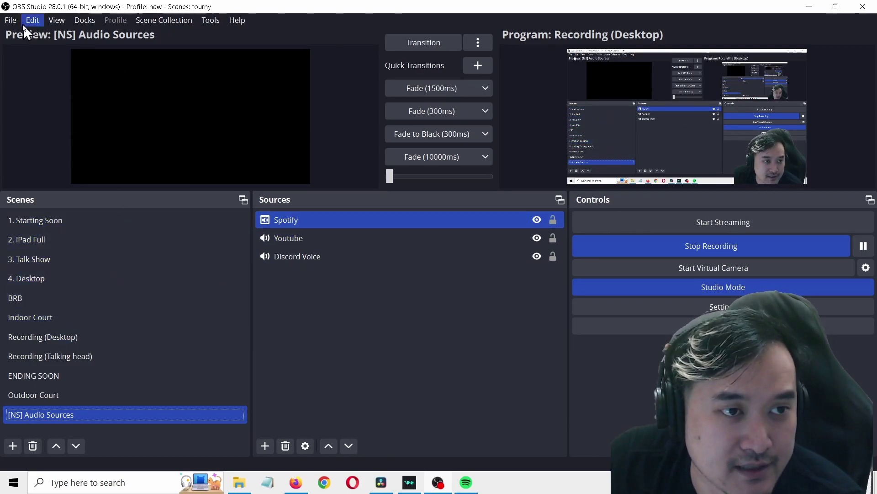
Enable the Twitch VOD Track under Settings > Output > Streaming, then close Settings.
left_click(11, 21)
left_click(32, 66)
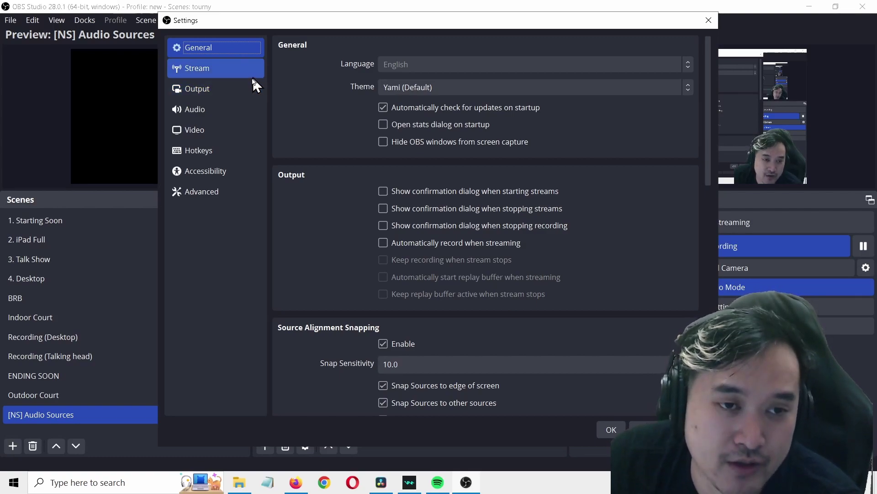
left_click(229, 88)
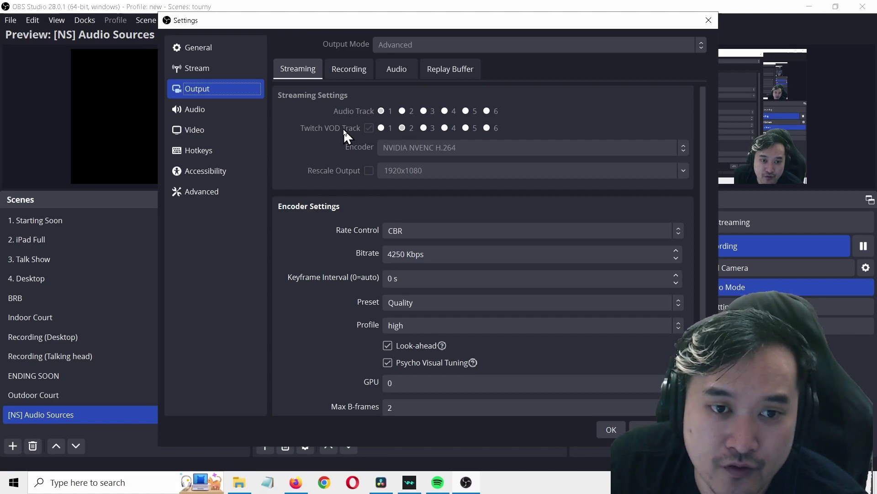
left_click(368, 128)
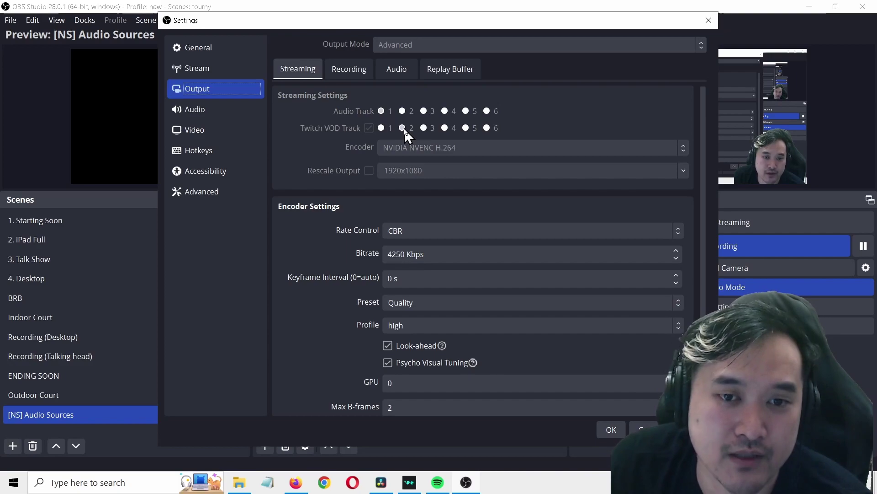
key("Escape")
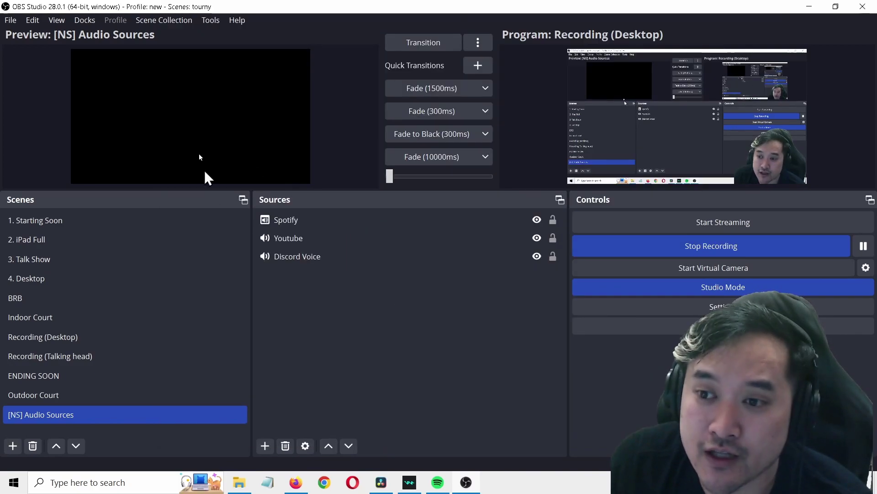
Bring up the Audio Mixer panel and dock it into the main window.
left_click(82, 21)
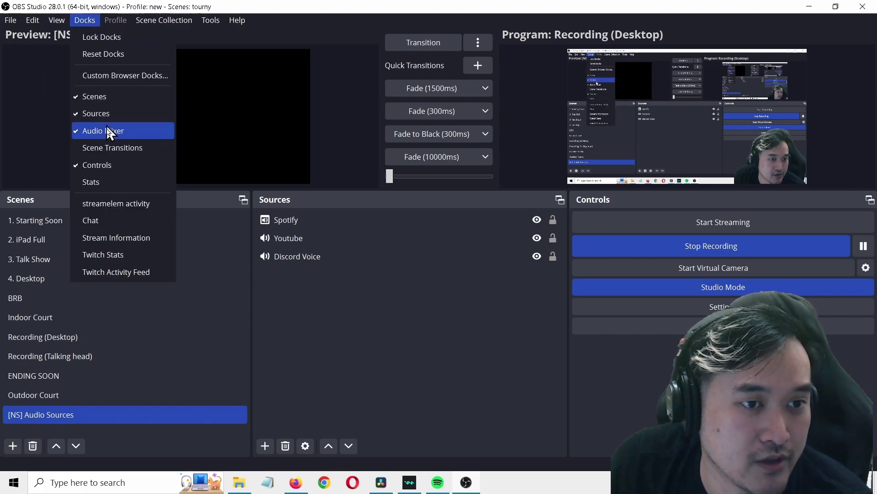
left_click(156, 28)
left_click_drag(155, 29, 546, 16)
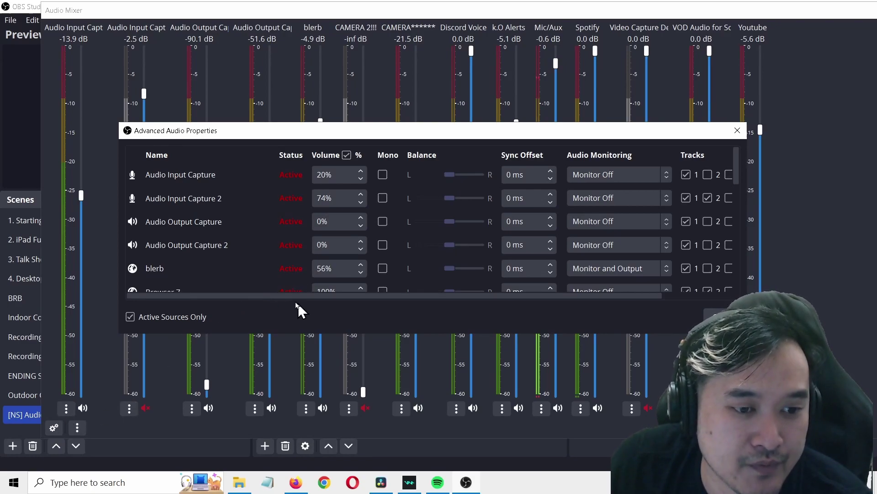
Toggle Spotify on and off audio track 2, leaving it on track 1 only.
scroll(195, 270, "down", 8)
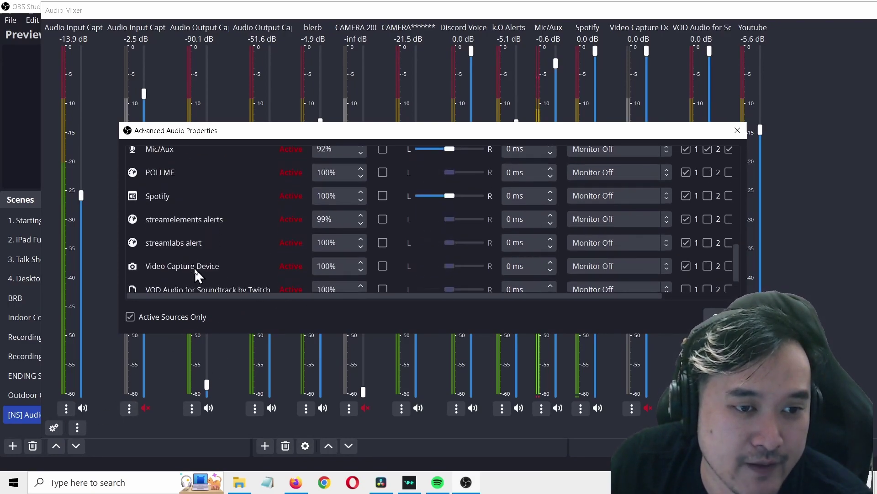
scroll(610, 201, "right", 3)
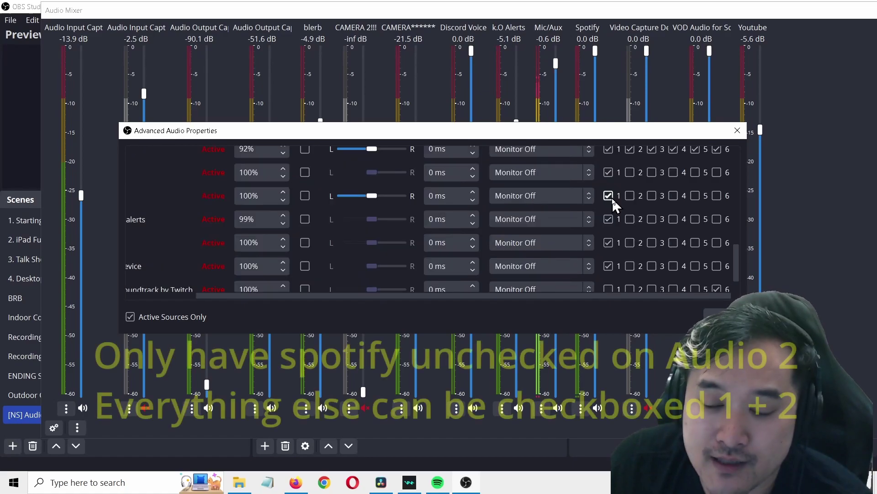
scroll(610, 212, "down", 5)
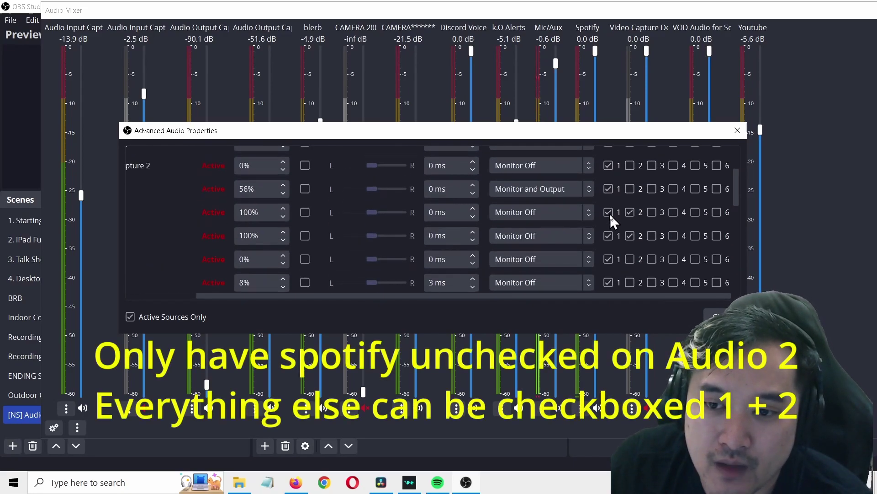
scroll(610, 182, "up", 3)
scroll(608, 233, "down", 5)
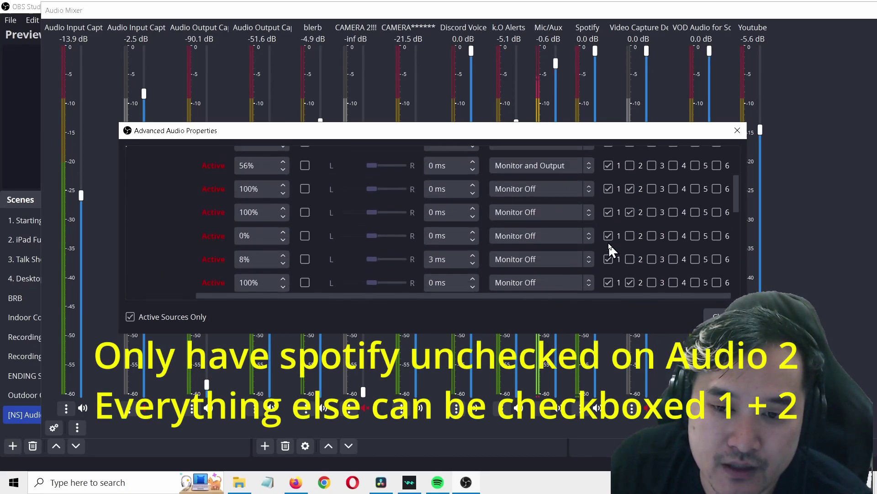
scroll(607, 240, "down", 2)
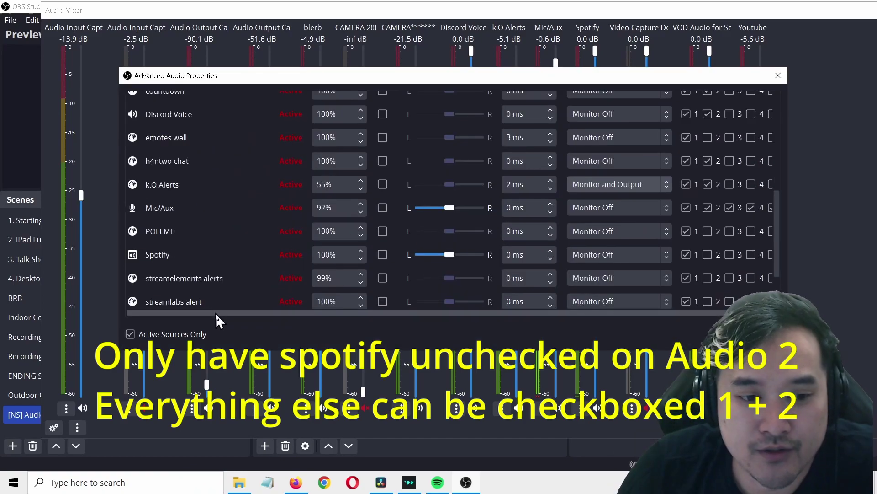
scroll(181, 301, "up", 1)
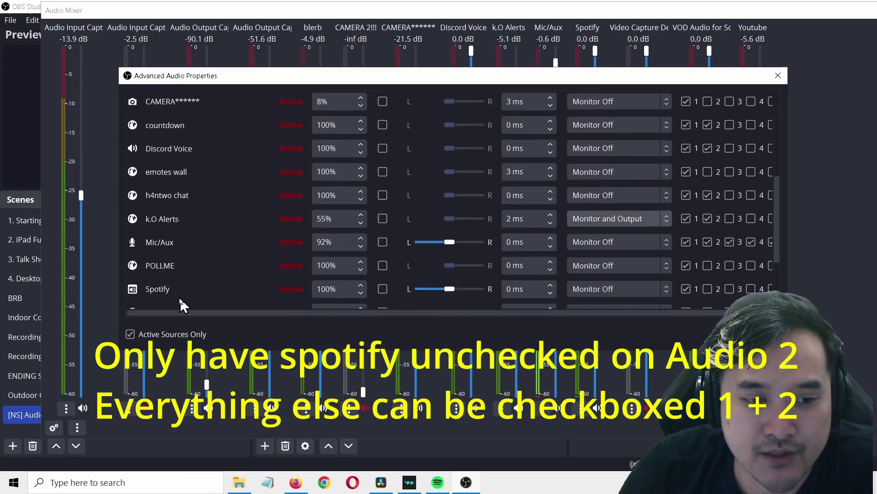
left_click_drag(186, 311, 329, 320)
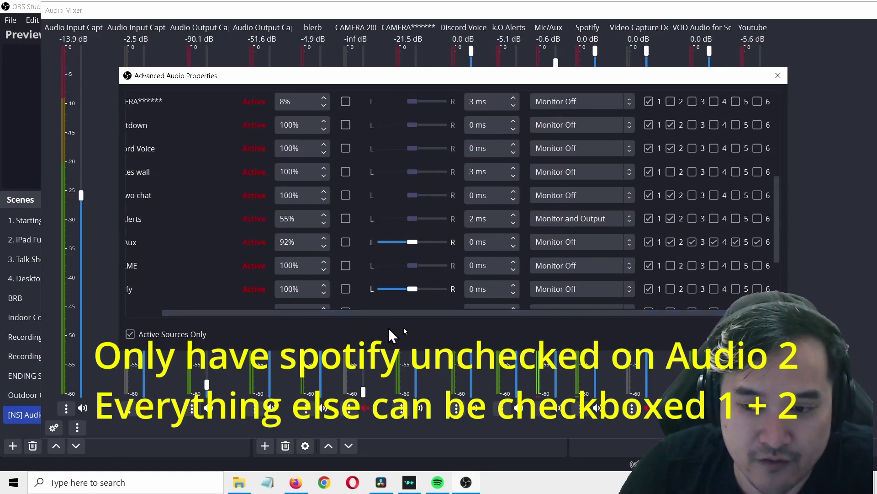
left_click(671, 289)
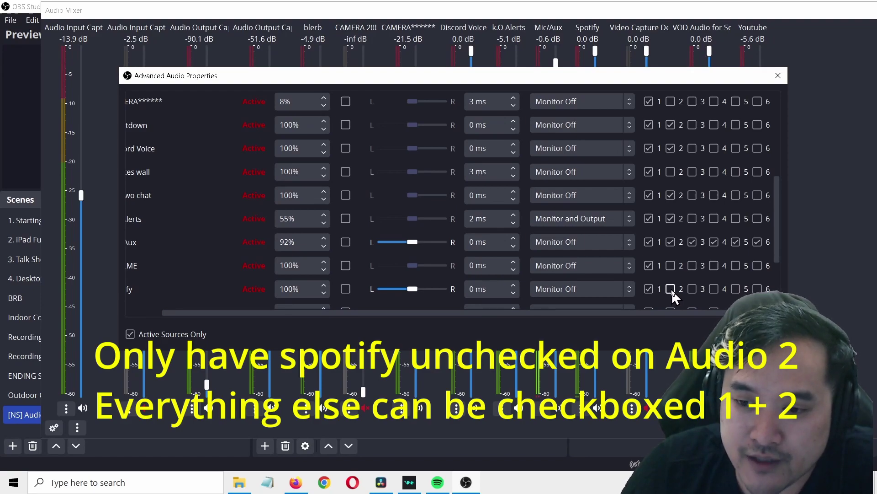
left_click(671, 289)
left_click(671, 289)
left_click(671, 289)
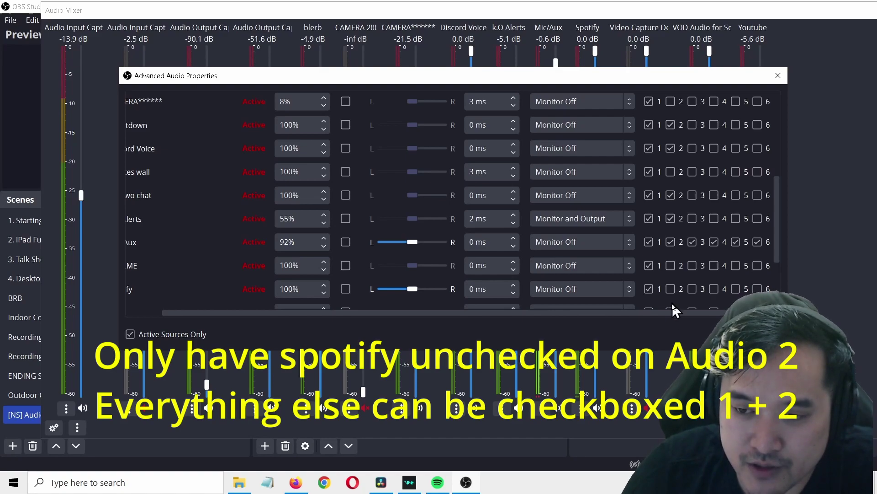
Review the sources' track columns, then close Advanced Audio Properties.
scroll(675, 314, "left", 3)
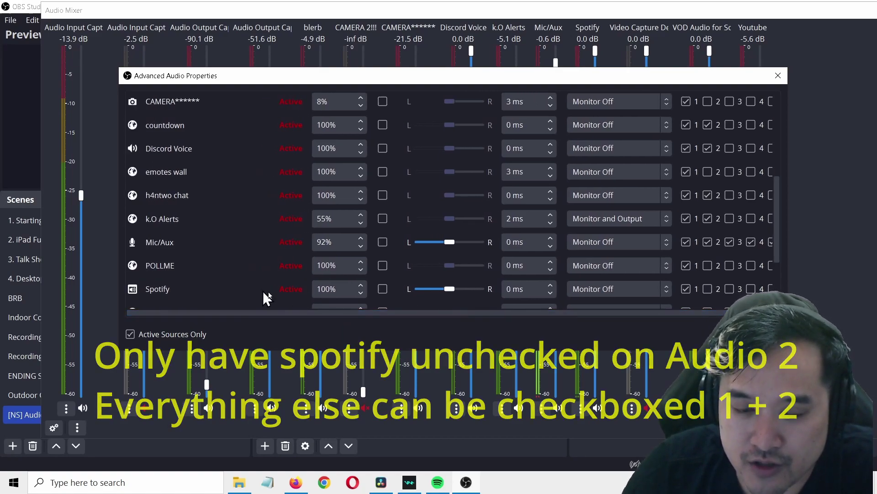
scroll(704, 314, "right", 3)
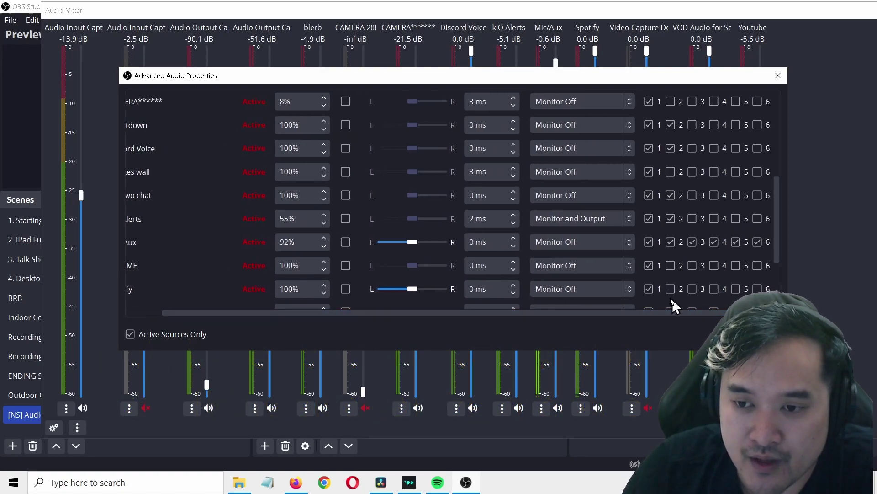
scroll(672, 221, "up", 4)
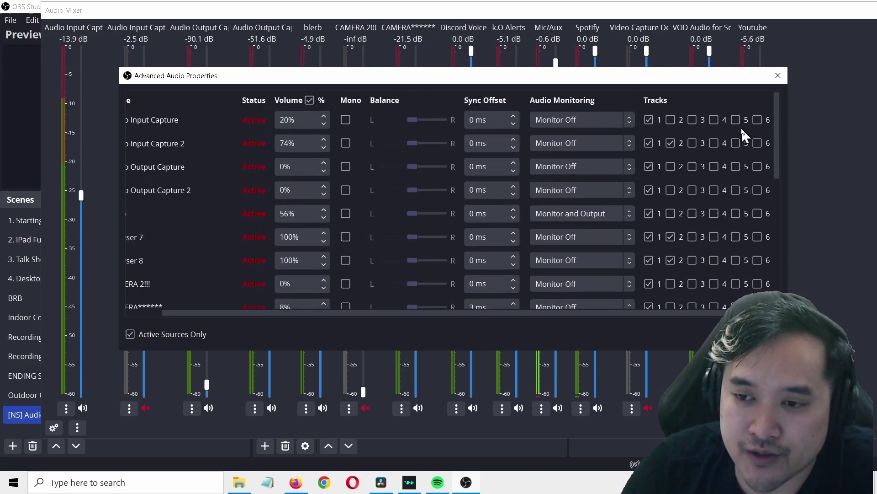
scroll(731, 226, "down", 5)
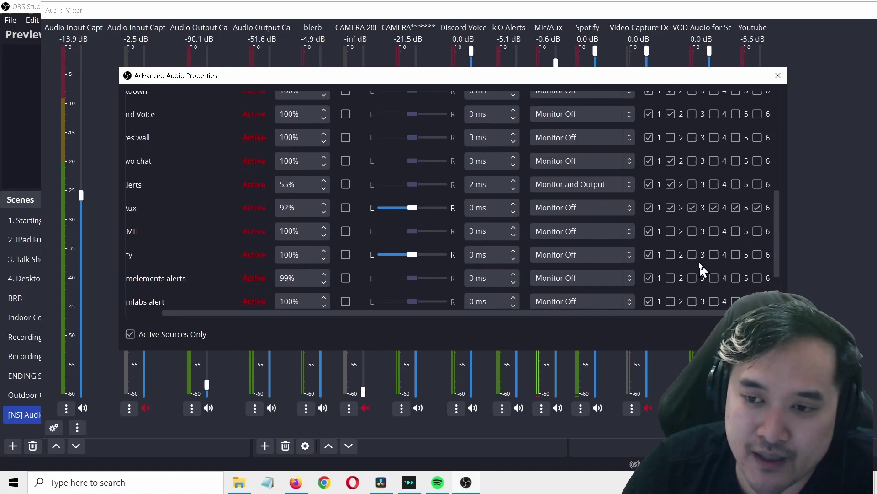
scroll(700, 263, "up", 5)
scroll(366, 249, "left", 2)
scroll(366, 248, "down", 4)
scroll(205, 268, "up", 1)
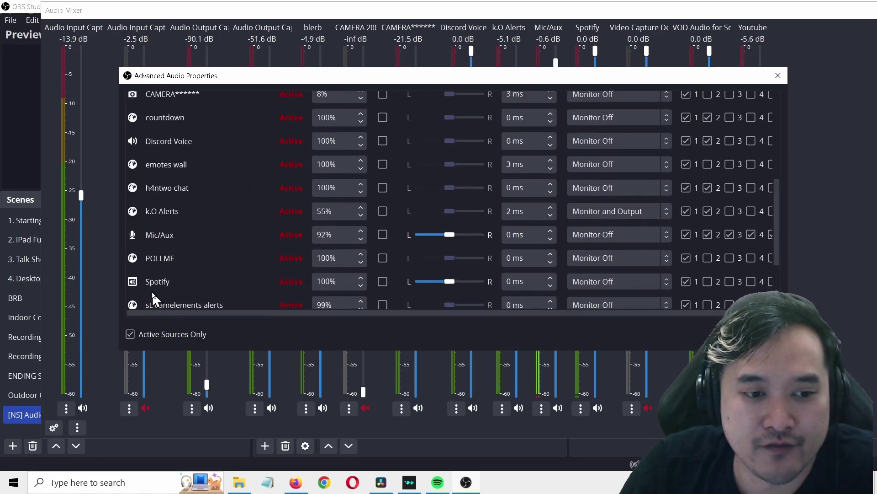
scroll(775, 267, "up", 1)
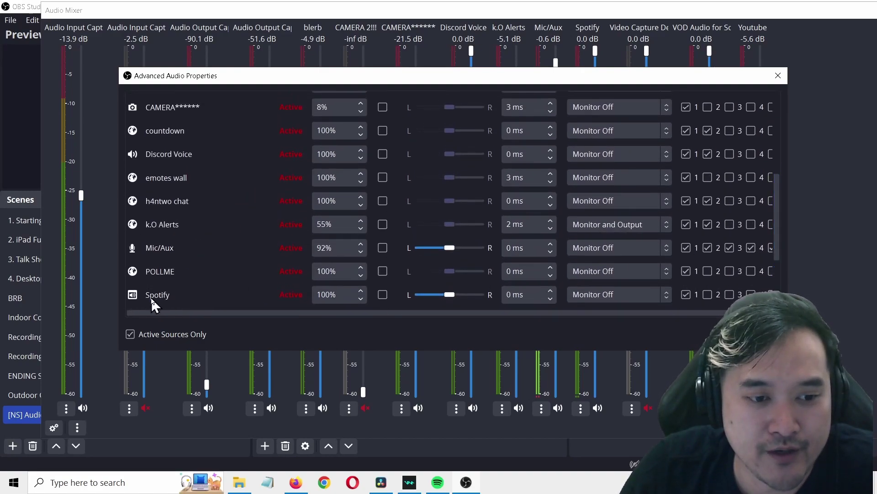
left_click_drag(177, 310, 329, 318)
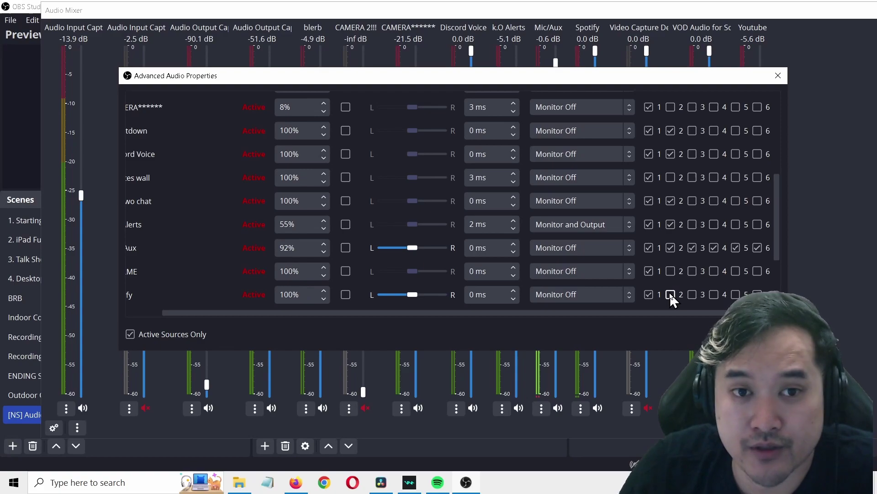
key("Escape")
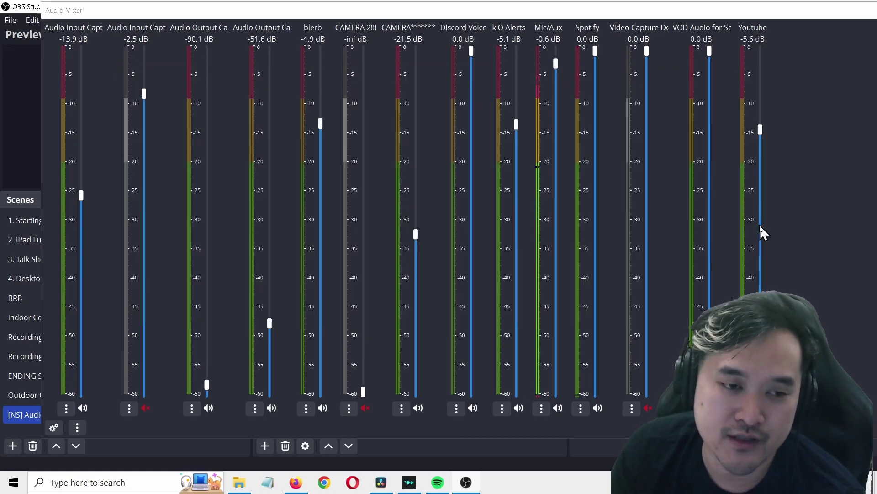
Re-dock the floating Audio Mixer and select the Discord Voice and Youtube sources.
double_click(800, 17)
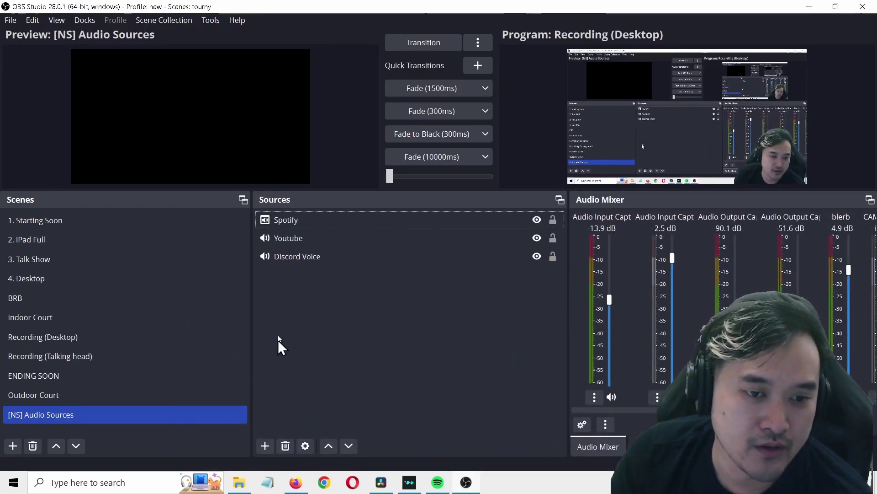
left_click(366, 255)
left_click(320, 240)
left_click(361, 258)
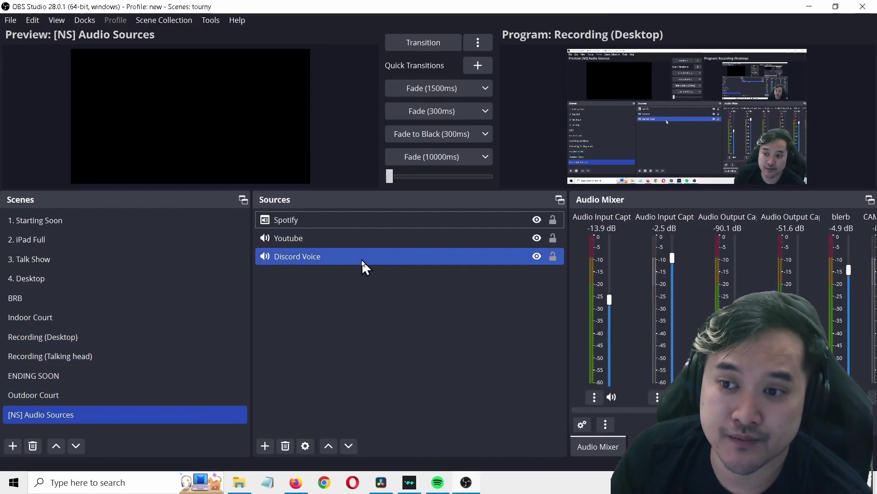